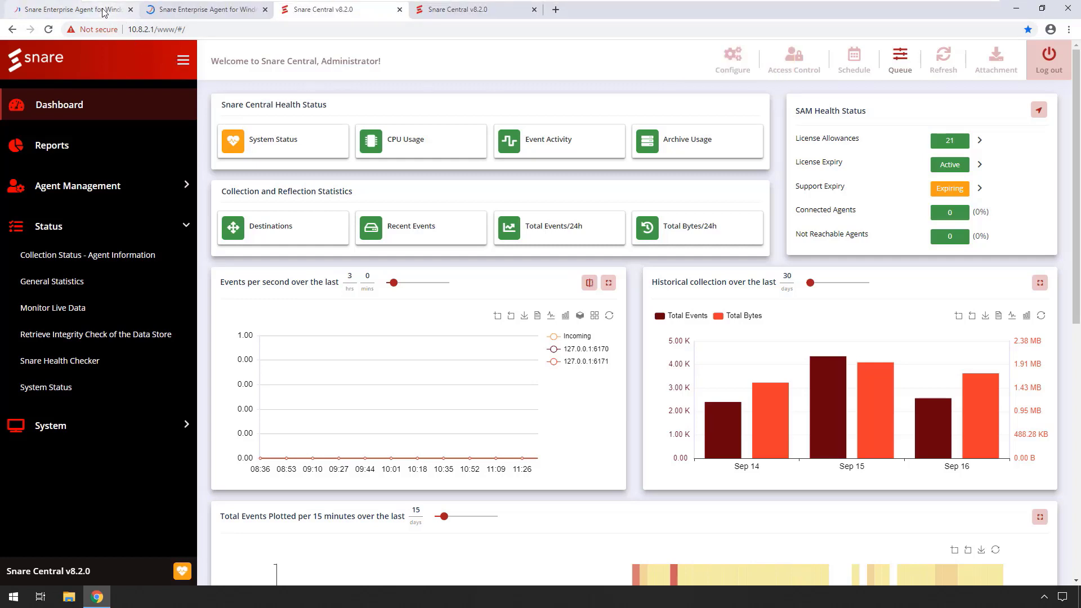
- Review the log destination shown on the 10.8.2.101 and 10.8.2.102 agent machines, and view the 10.8.2.1 Snare Central dashboard
left_click(103, 12)
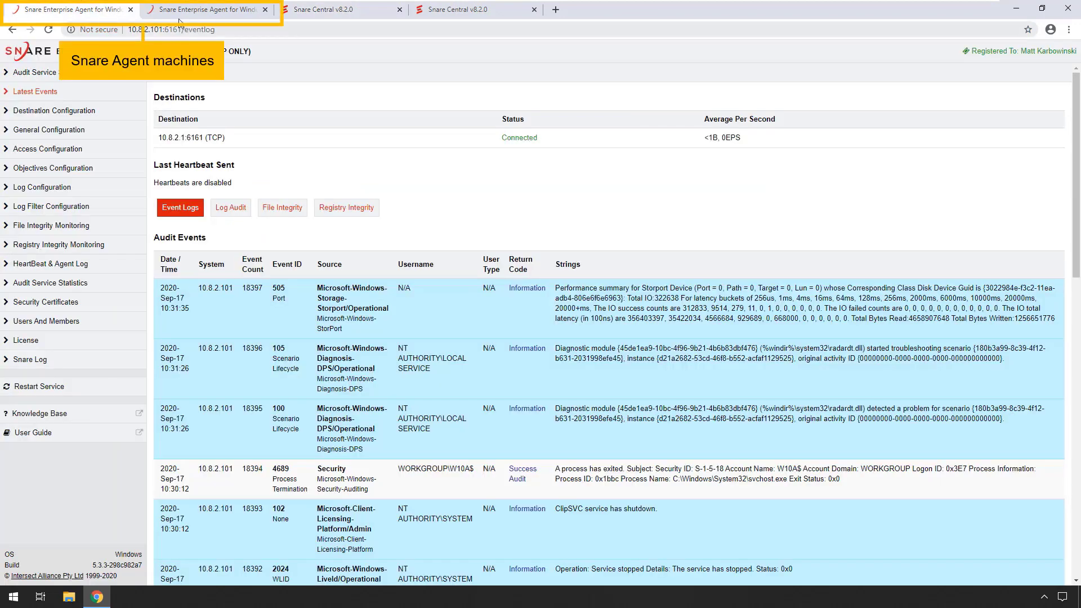
left_click(178, 19)
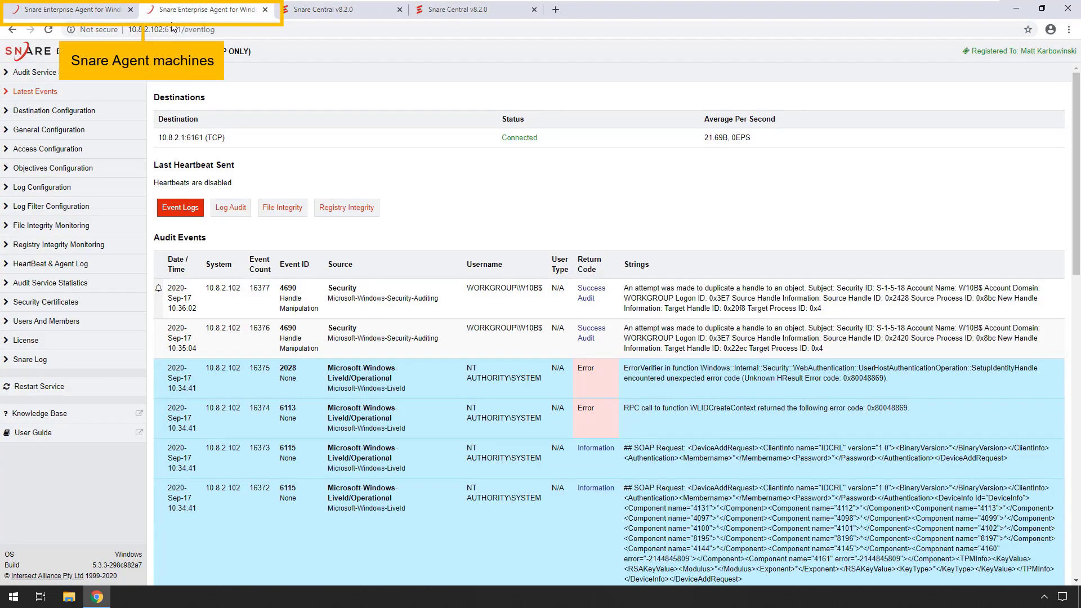
left_click(306, 13)
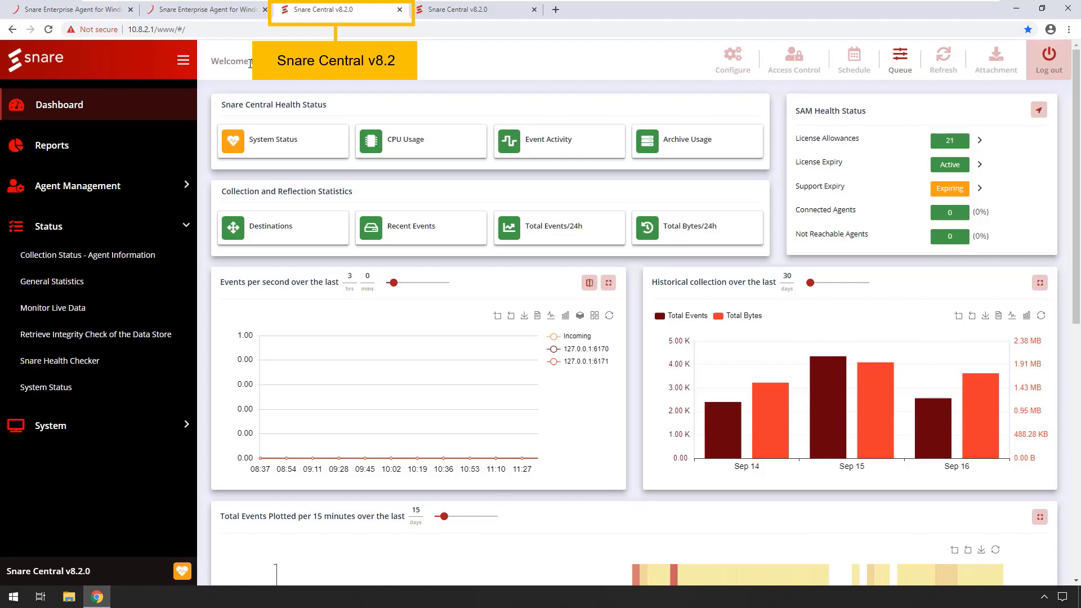
key("ctrl+1")
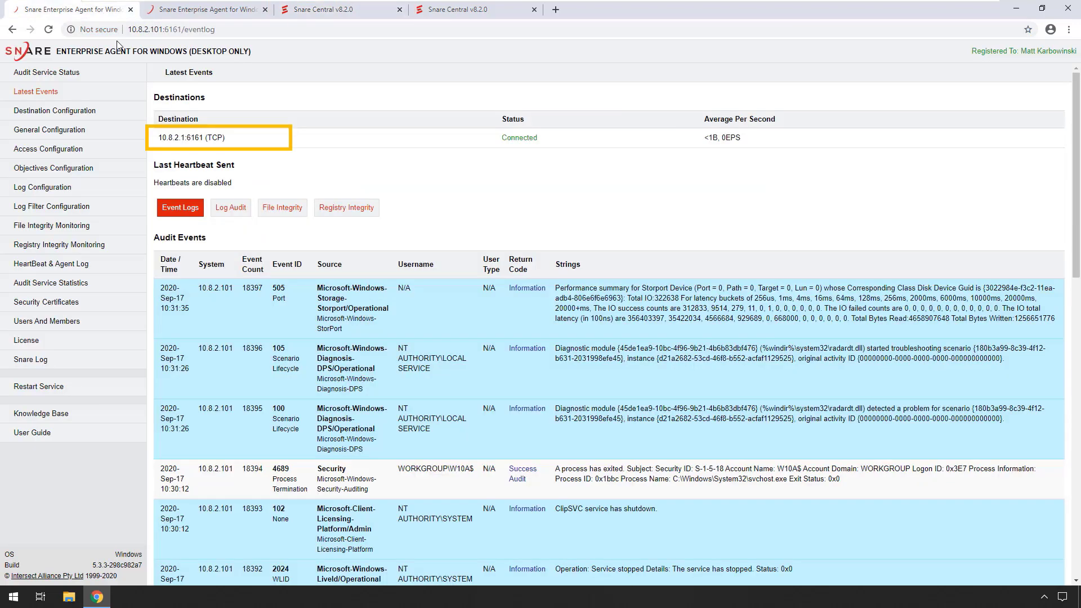
left_click_drag(158, 137, 185, 142)
left_click(193, 11)
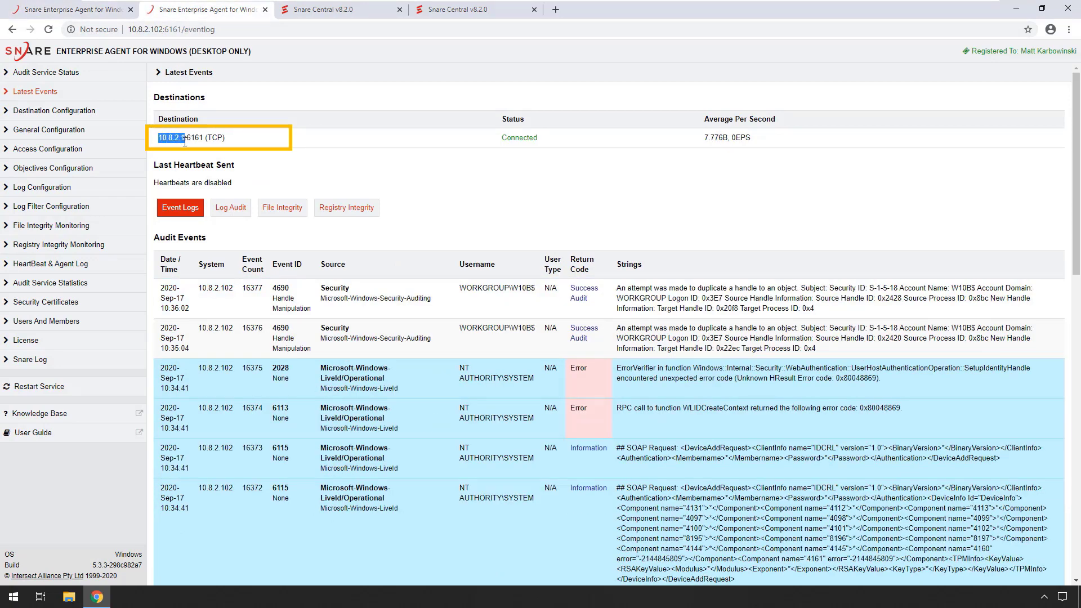
left_click(248, 146)
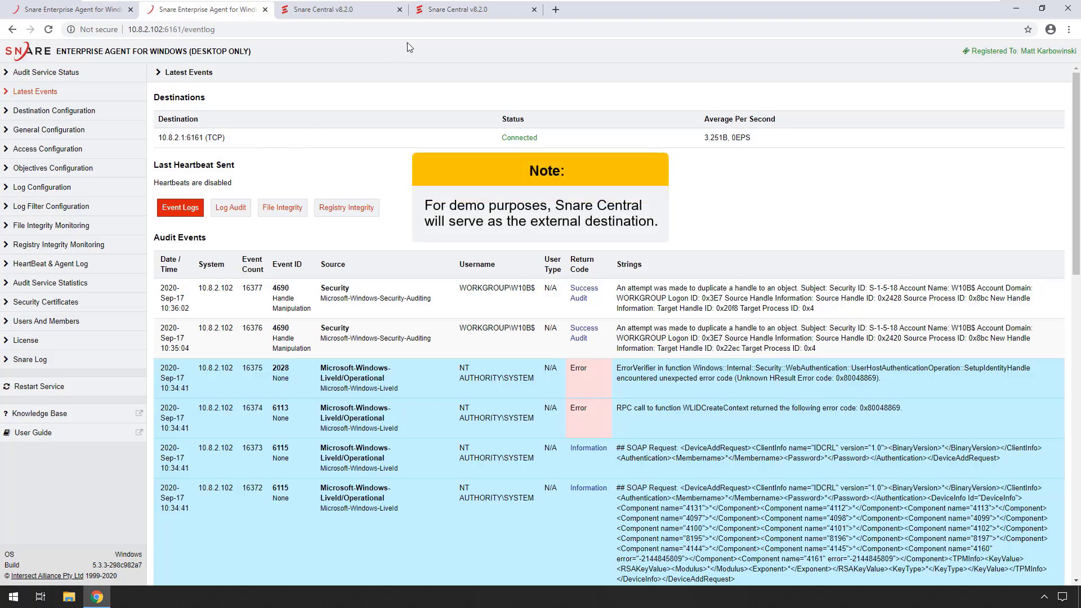
- View the 10.8.2.2 Snare Central dashboard, and open live data monitoring on the 10.8.2.1 server
left_click(434, 11)
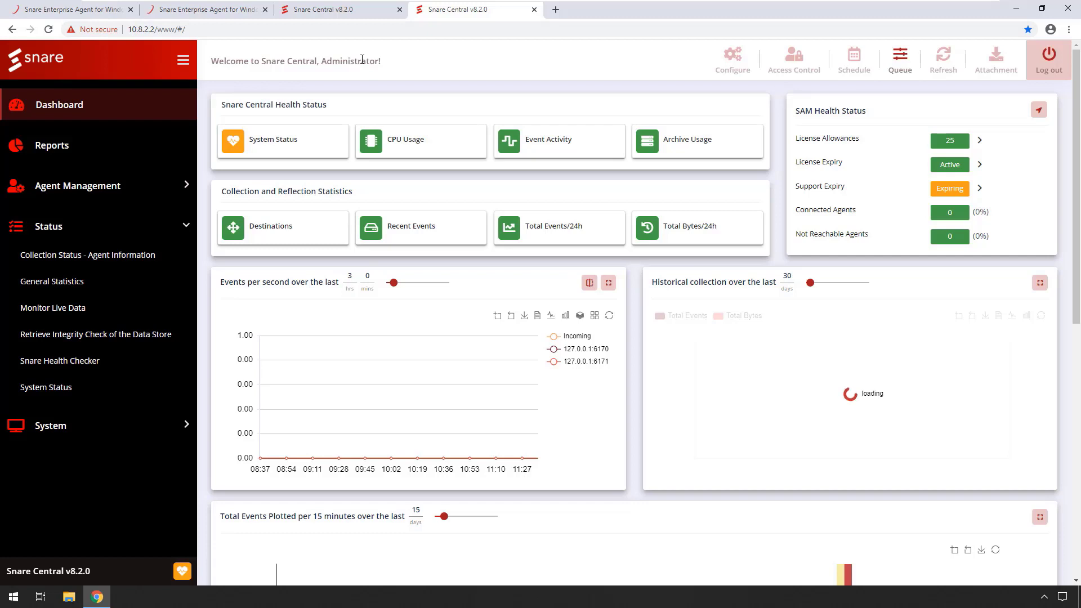
left_click(312, 15)
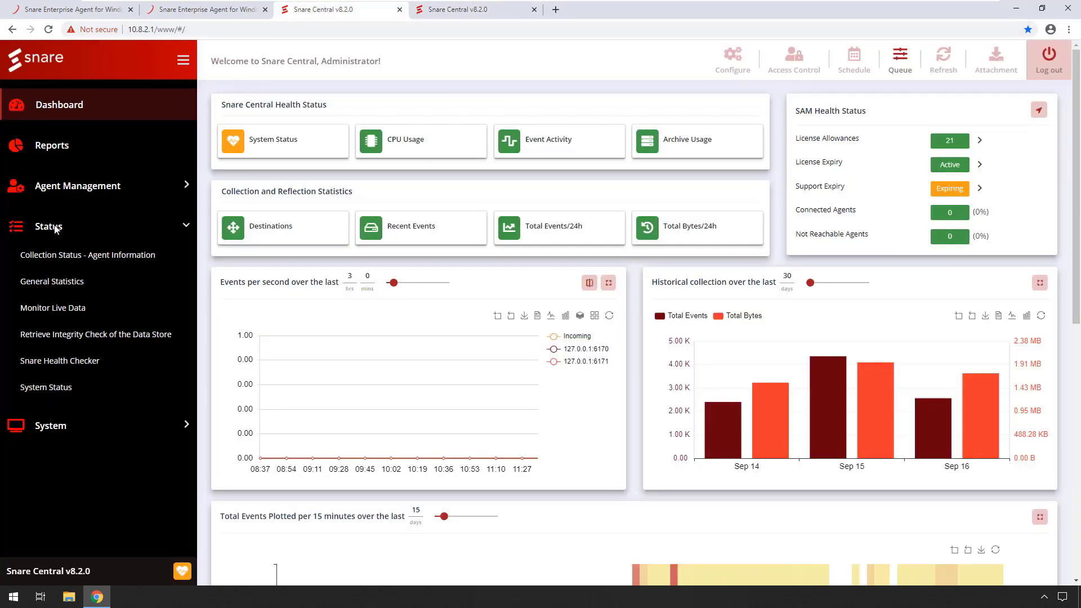
left_click(52, 309)
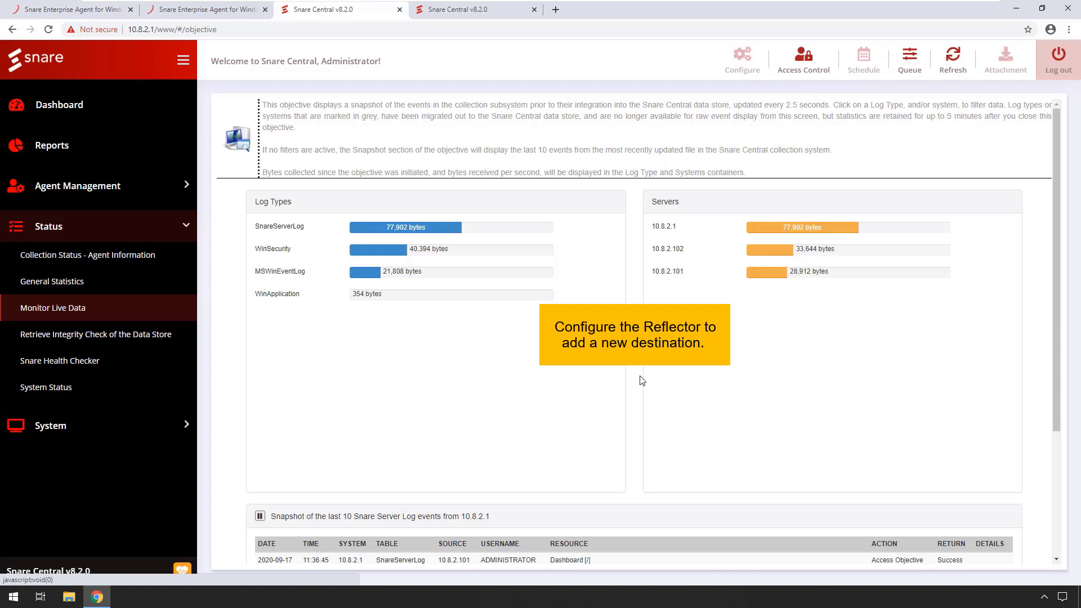
- Open the Collector/Reflector configuration on the 10.8.2.1 server and add a new destination
left_click(46, 434)
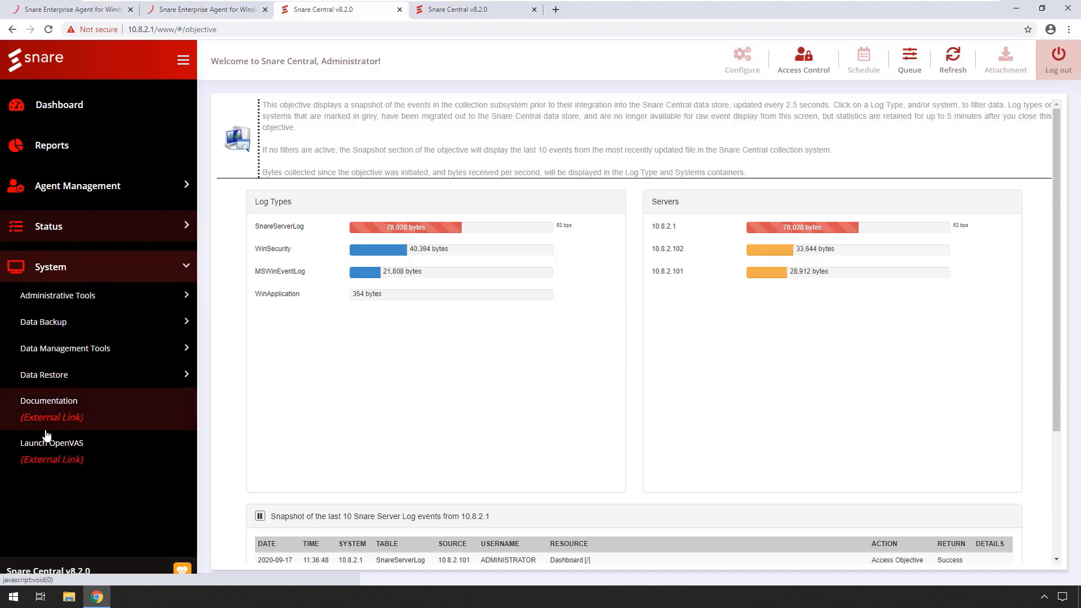
left_click(72, 297)
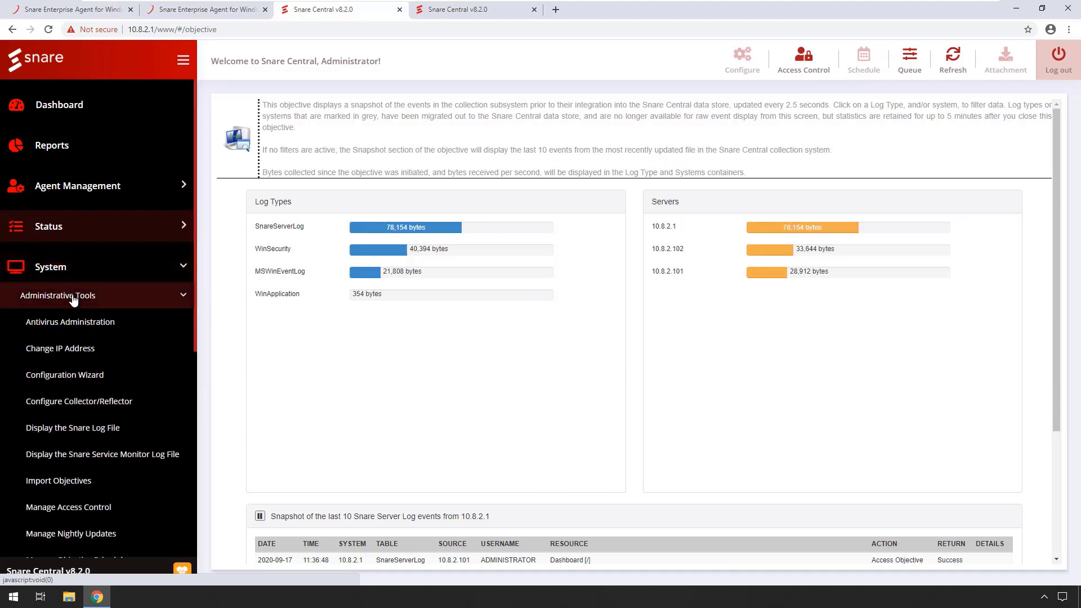
left_click(82, 406)
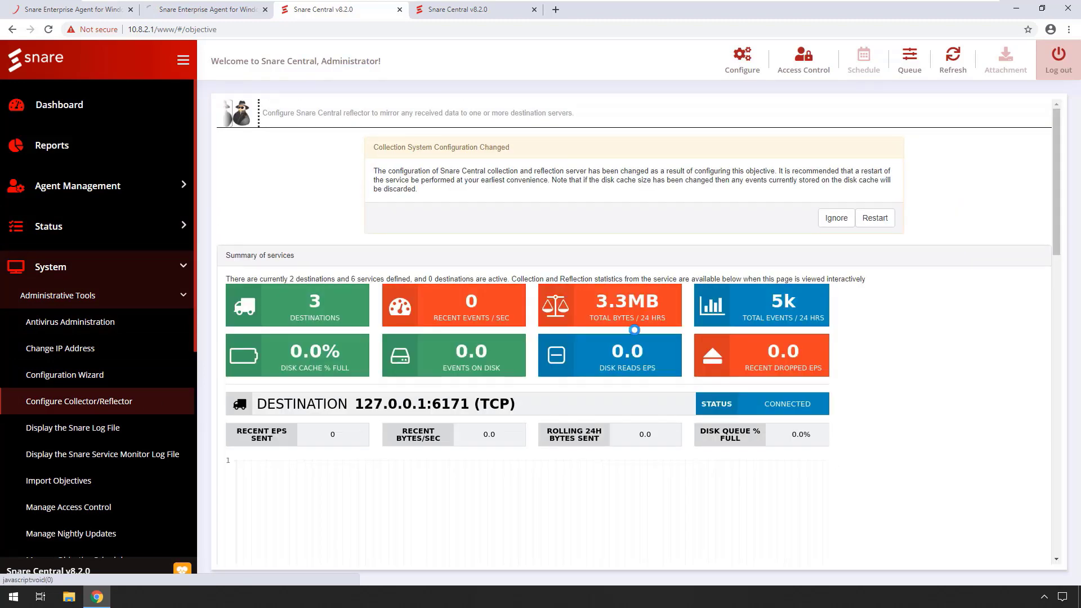
left_click(740, 63)
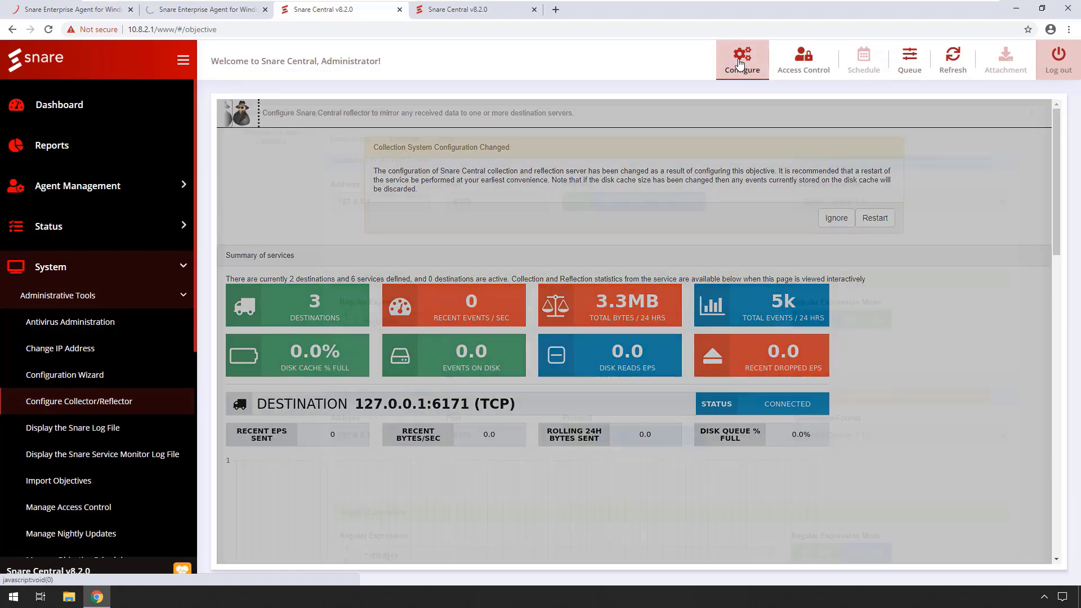
scroll(899, 353, "down", 5)
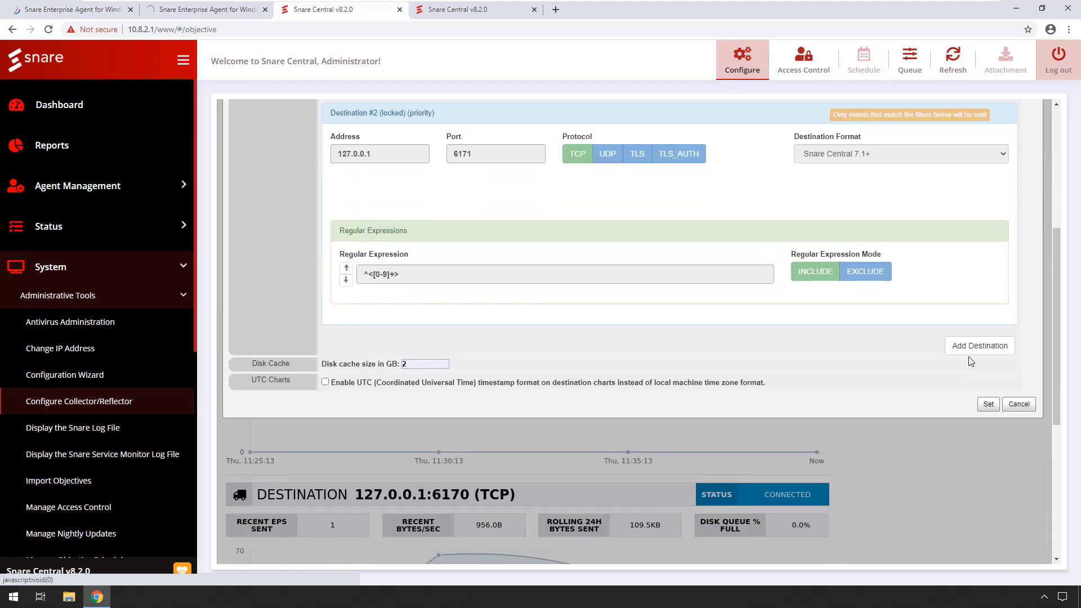
left_click(979, 346)
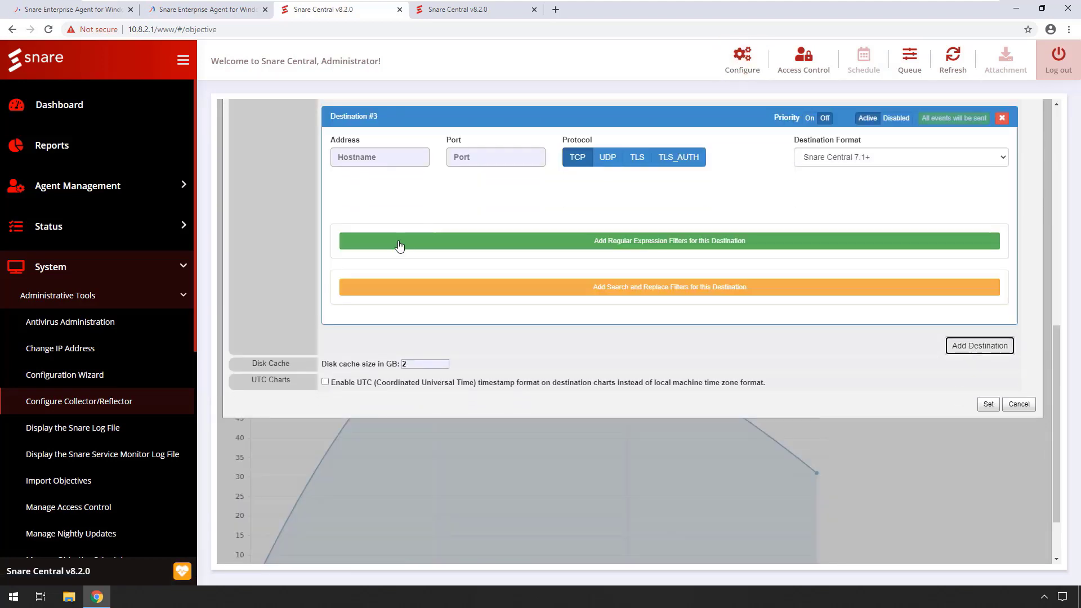
- Set the new destination to address 10.8.2.2, port 6163 and protocol TLS, keeping the Snare Central 7.1+ format
left_click(369, 159)
type("1")
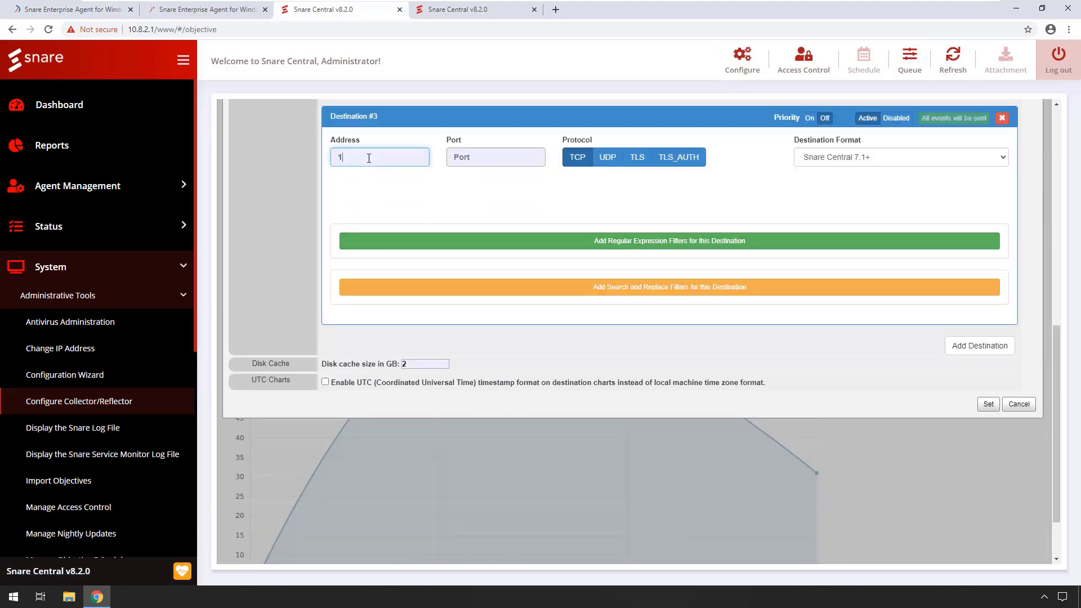
type("0.8.2.2")
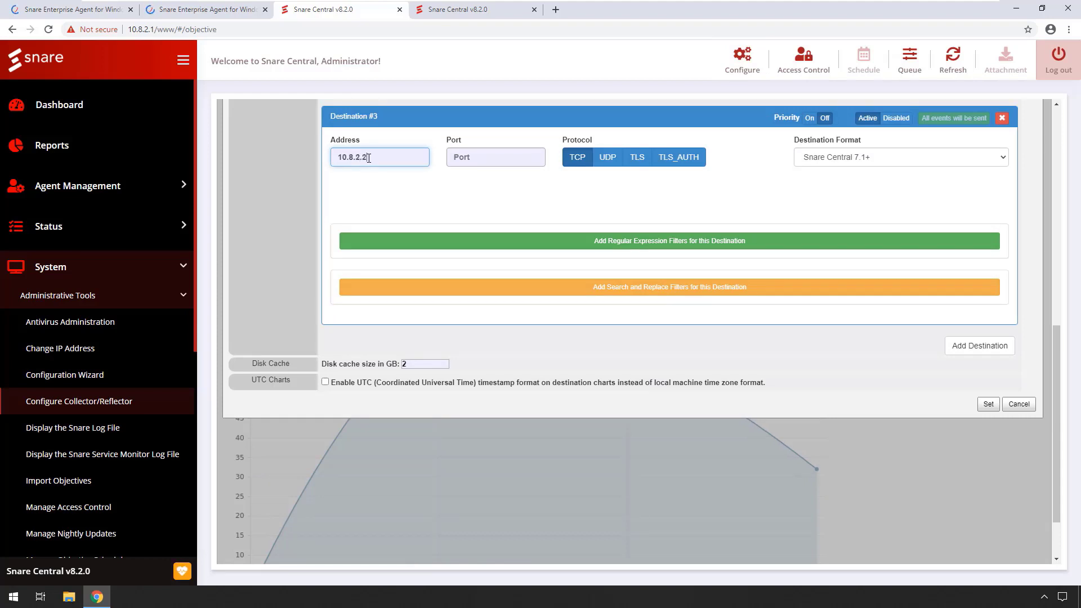
left_click(640, 159)
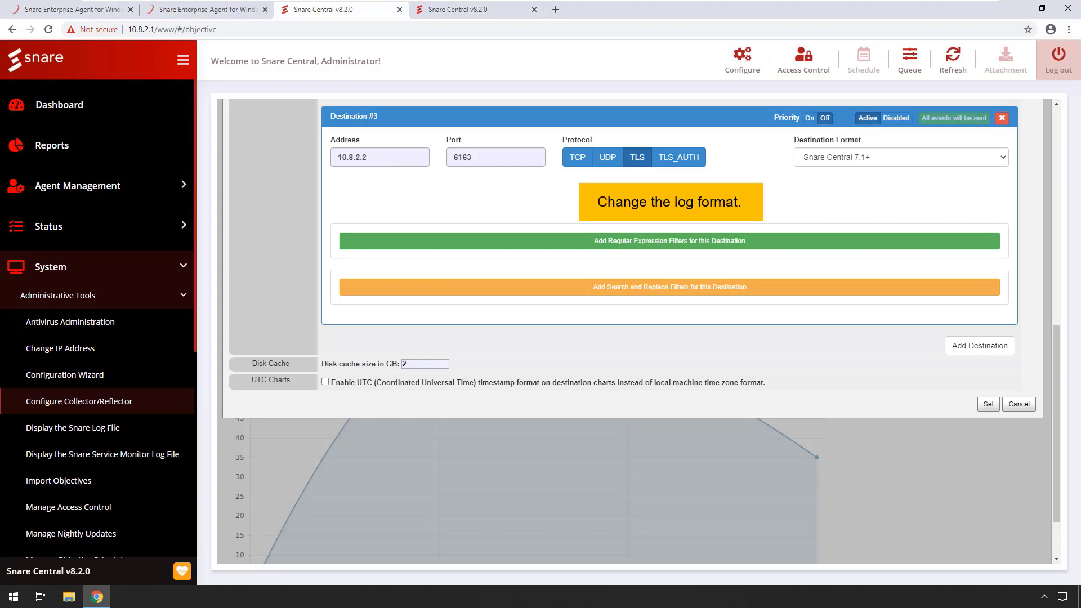
left_click(842, 160)
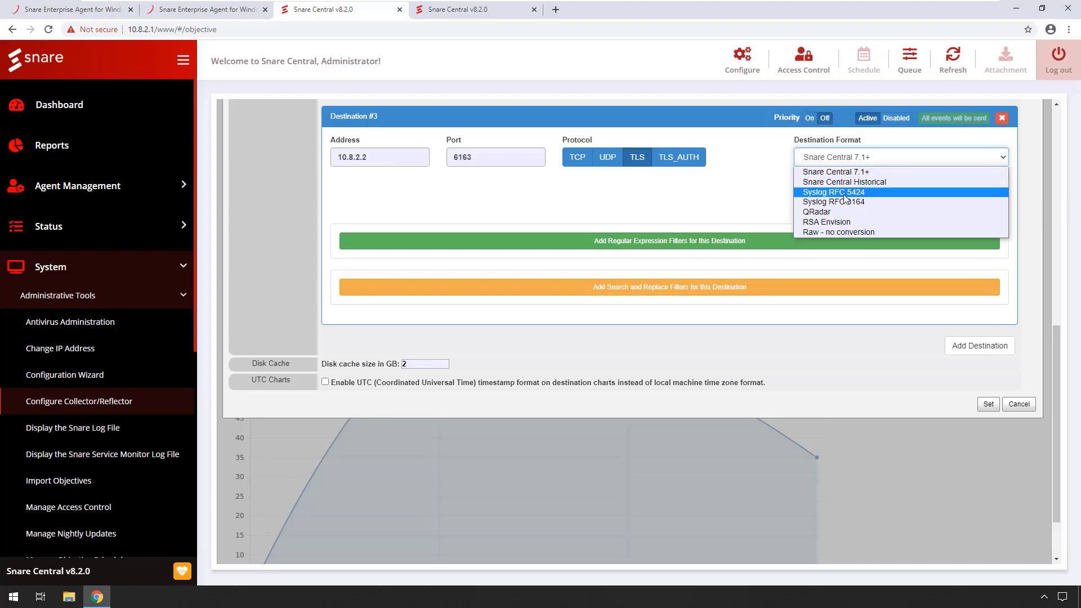
left_click(851, 157)
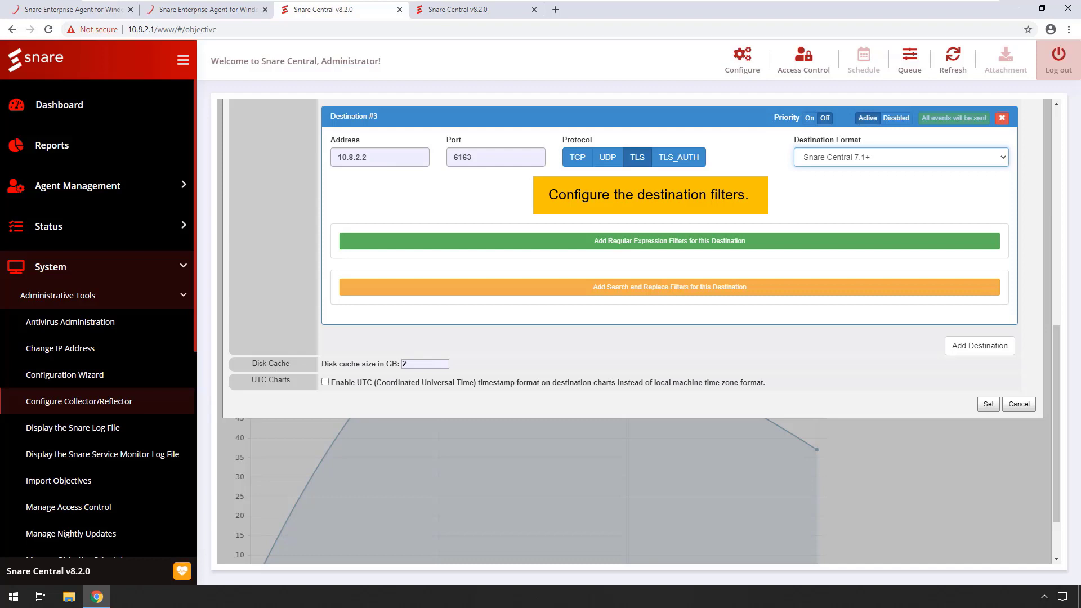
- Add an include regular expression filter to the destination: .*(?:(?:10.8.2.))(?:25[0-5]|2[0-4][0-9]|[01]?[0-9][0-9]?).*
left_click(620, 247)
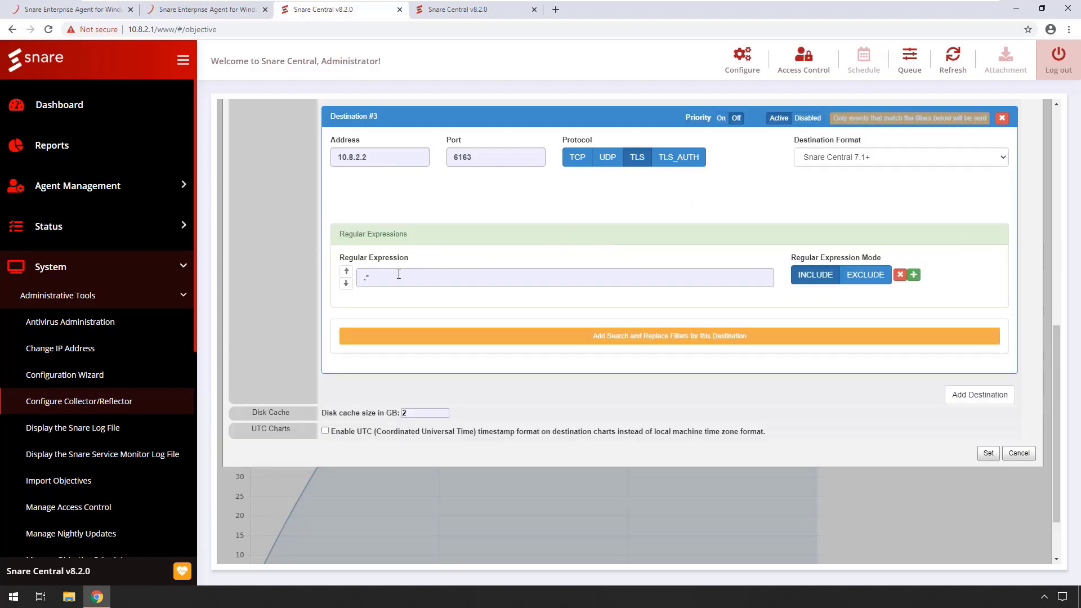
left_click(390, 278)
type(".*(?:(?:10.8.2.))(?:25[0-5]|2[0-4][0-9]|[01]?[0-9][0-9]?).*")
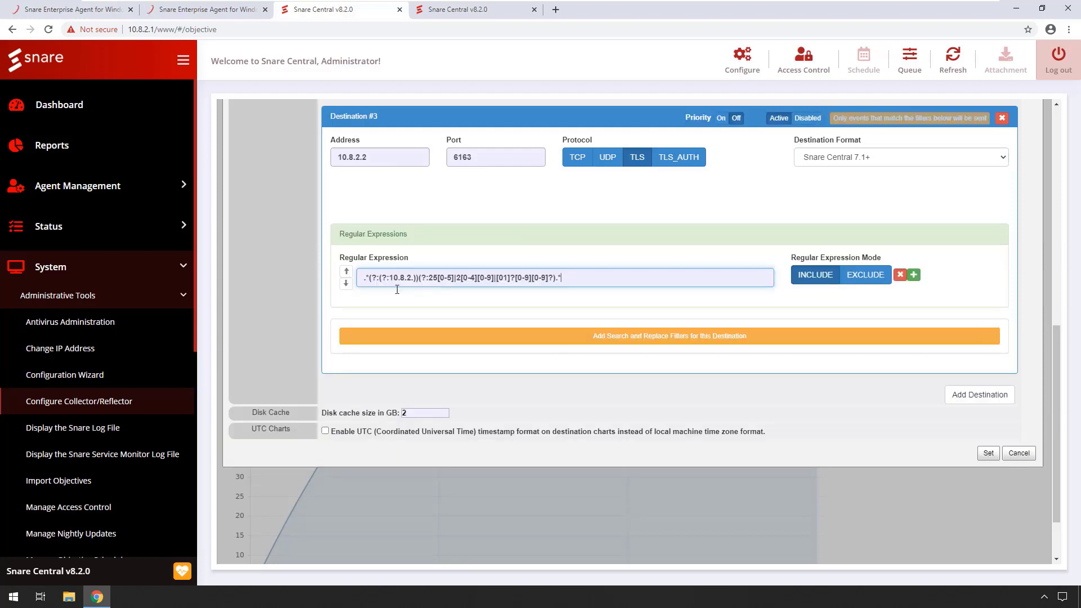
- Add a second filter in exclude mode with the expression .*(?:(?:10.8.2.))(?:102).* and save the reflector configuration
left_click(912, 275)
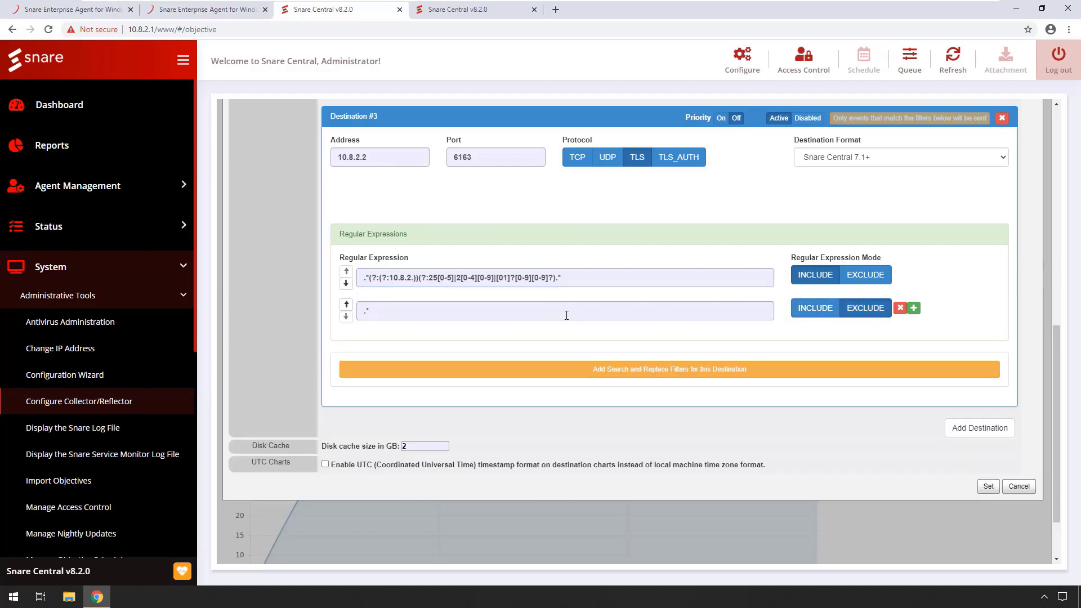
left_click(402, 309)
key("ctrl+a")
type(".*(?:(?:10.8.2.))(?:25[0-5]|2[0-4][0-9]|[01]?[0-9][0-9]?).*")
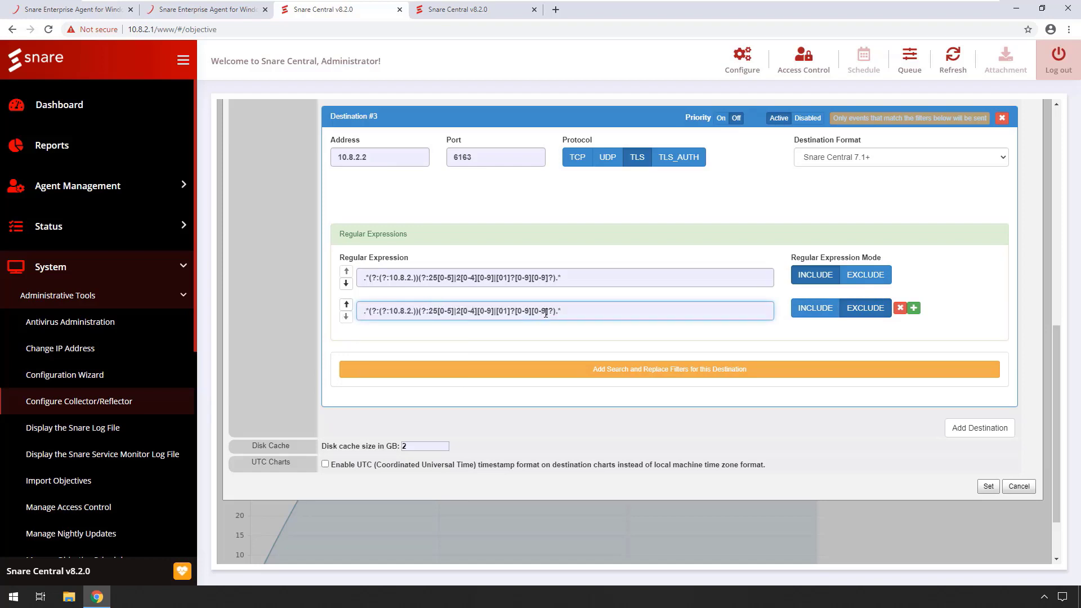
left_click_drag(554, 311, 430, 312)
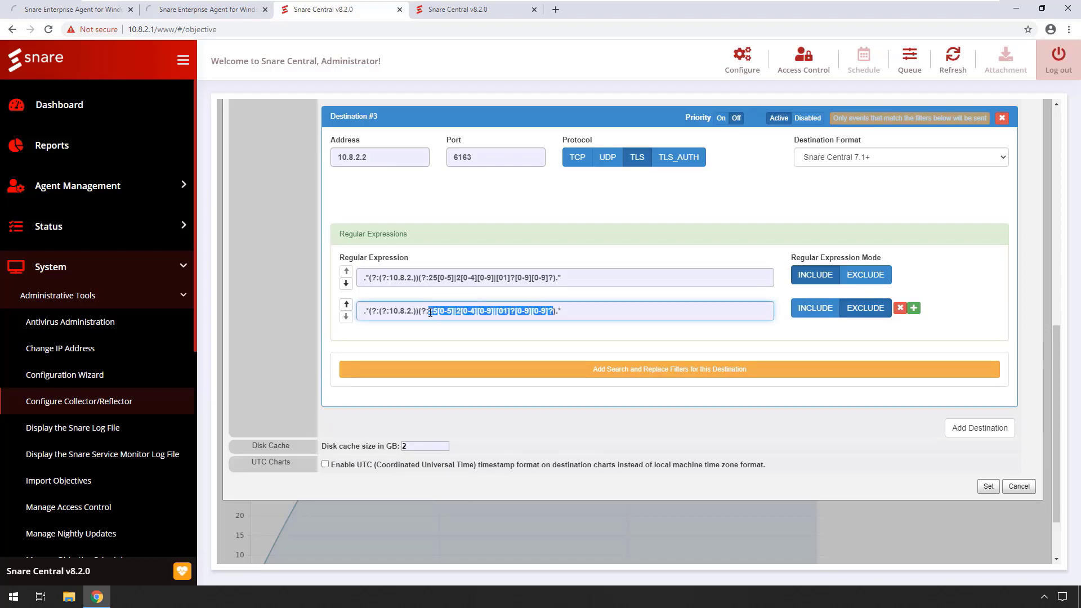
type("102")
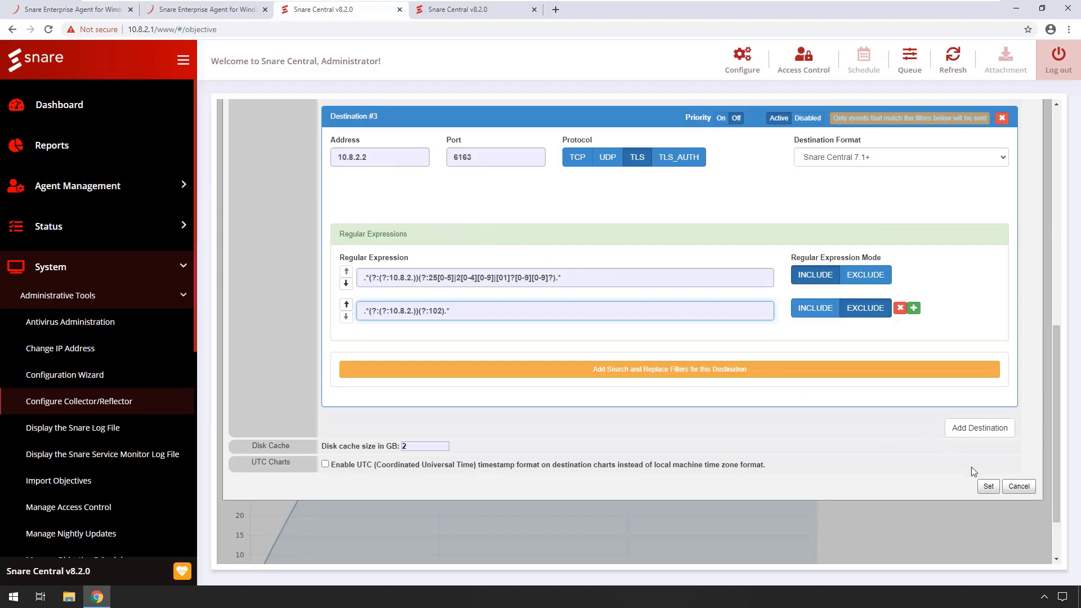
left_click(986, 484)
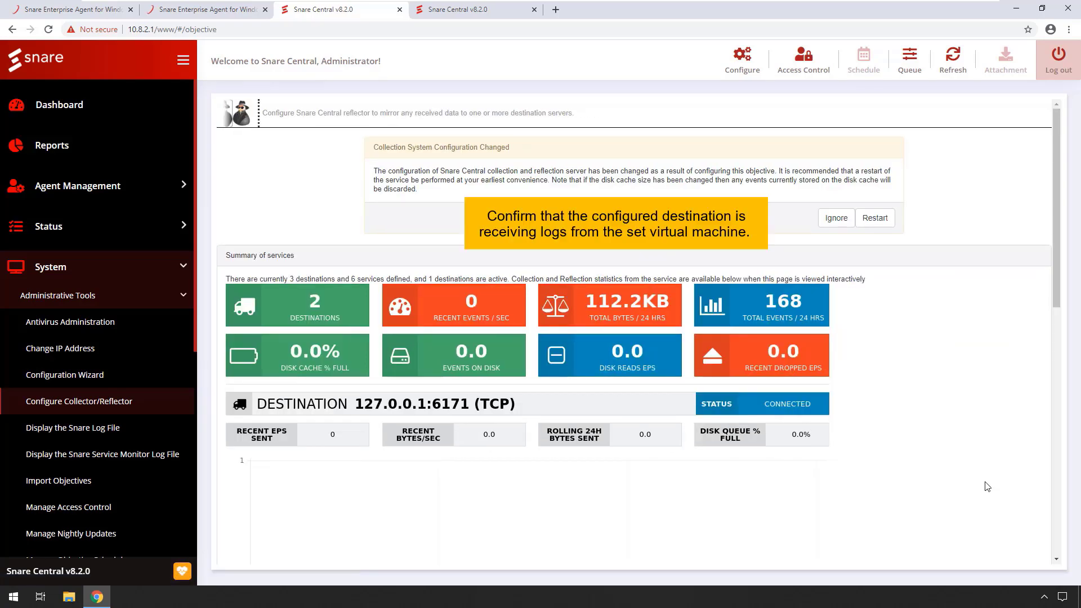
- On the 10.8.2.2 server, monitor live data filtered to system 10.8.2.101, and return to the dashboard
left_click(452, 11)
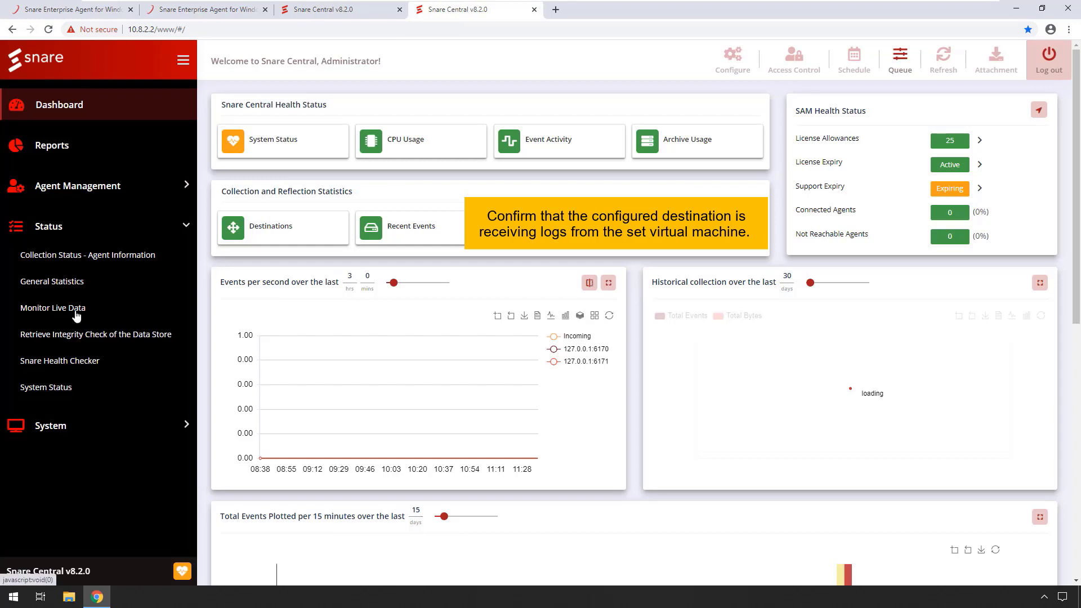
left_click(76, 314)
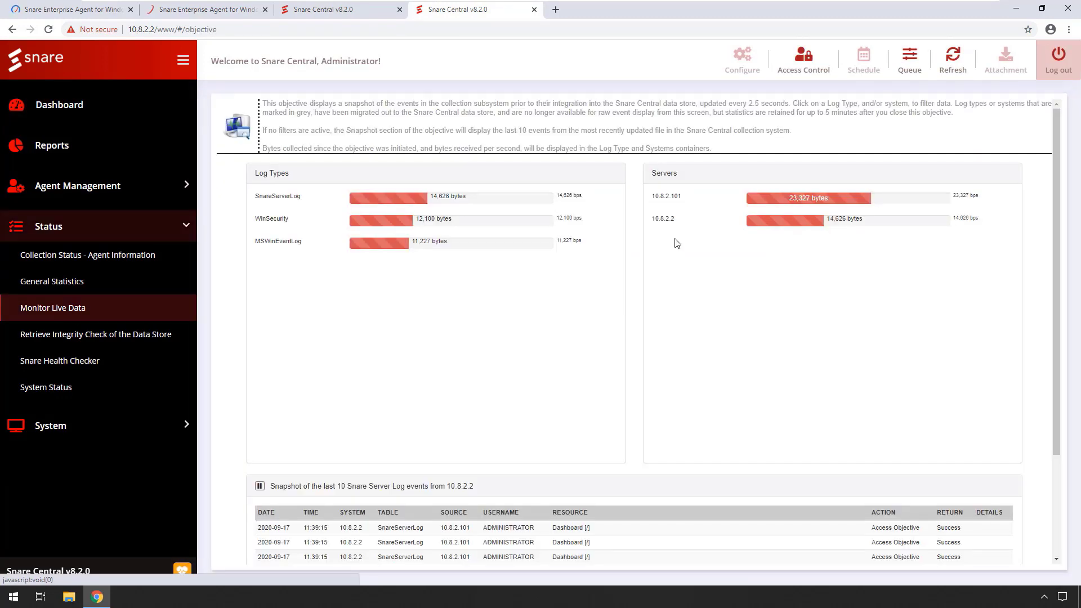
left_click(670, 197)
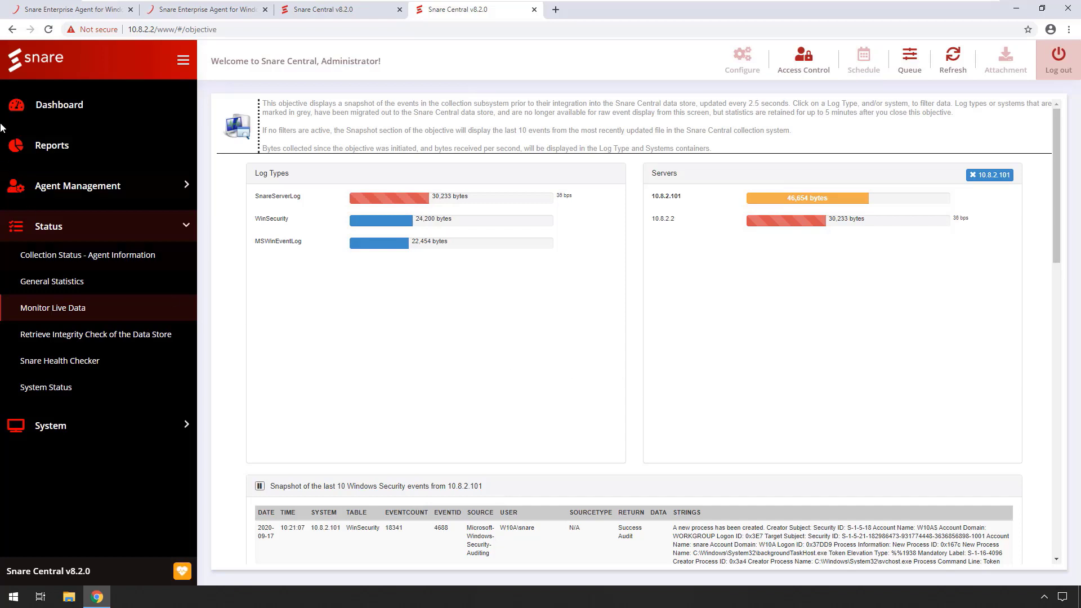
left_click(18, 111)
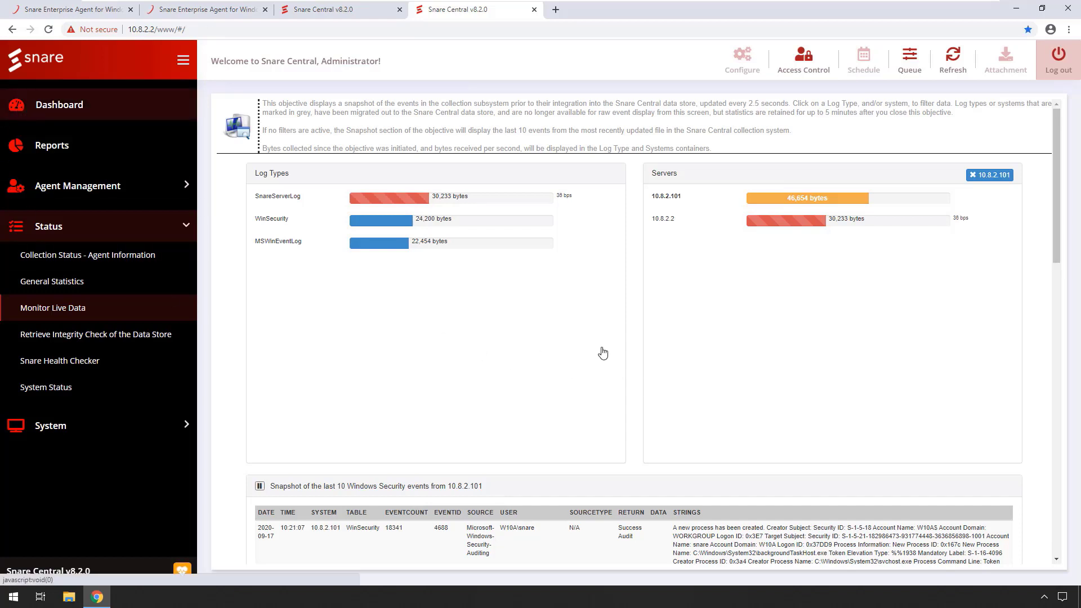